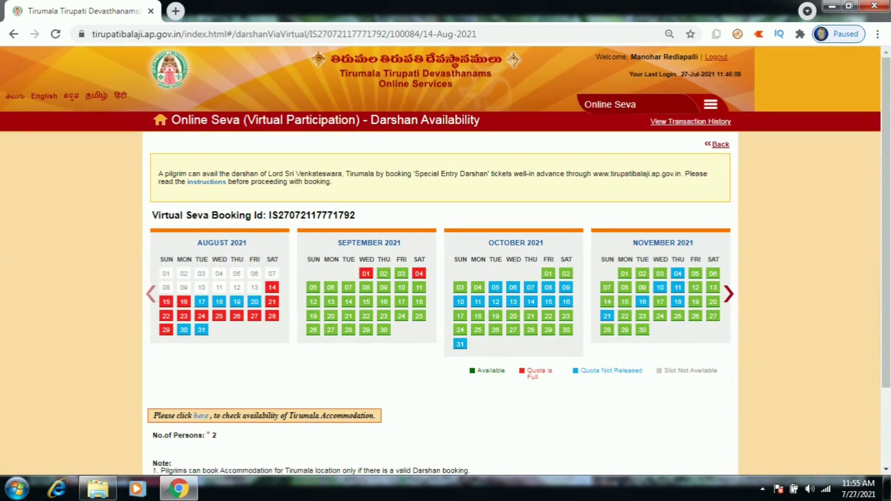
Pick 11 September and the 10:00 Darshan slot, then continue to the booking summary
click(419, 288)
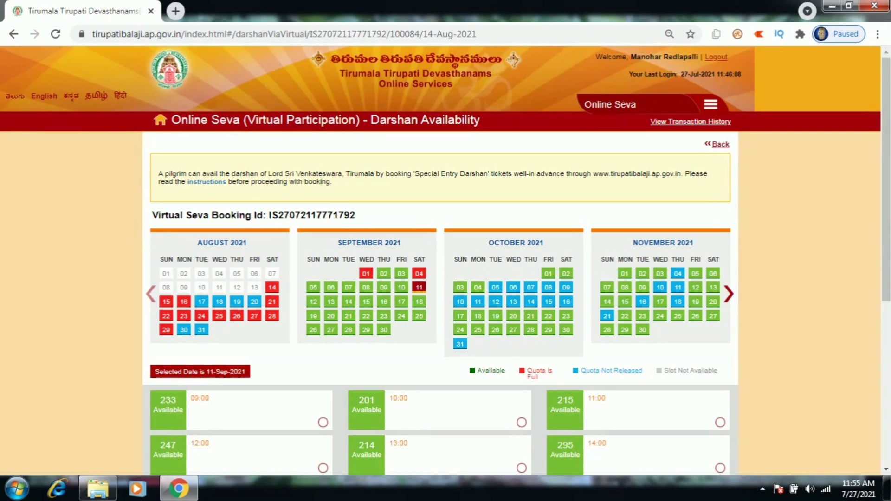
click(522, 423)
scroll(446, 278, down, 4)
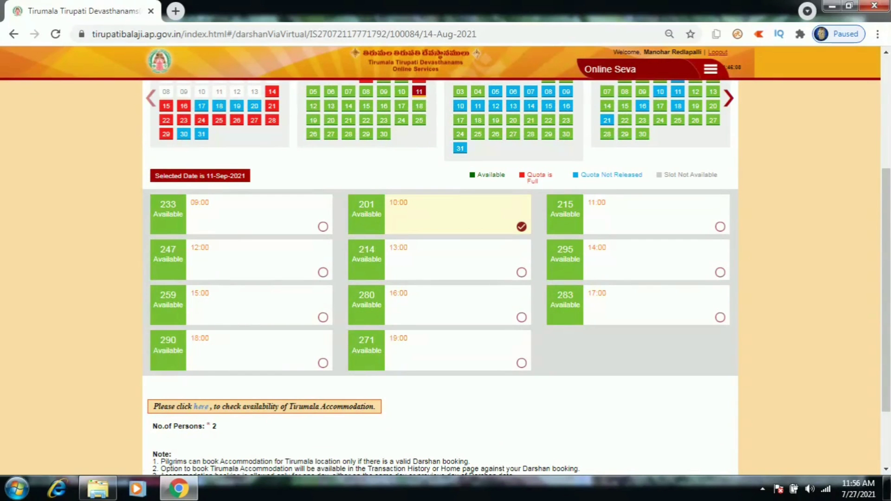
scroll(446, 278, up, 4)
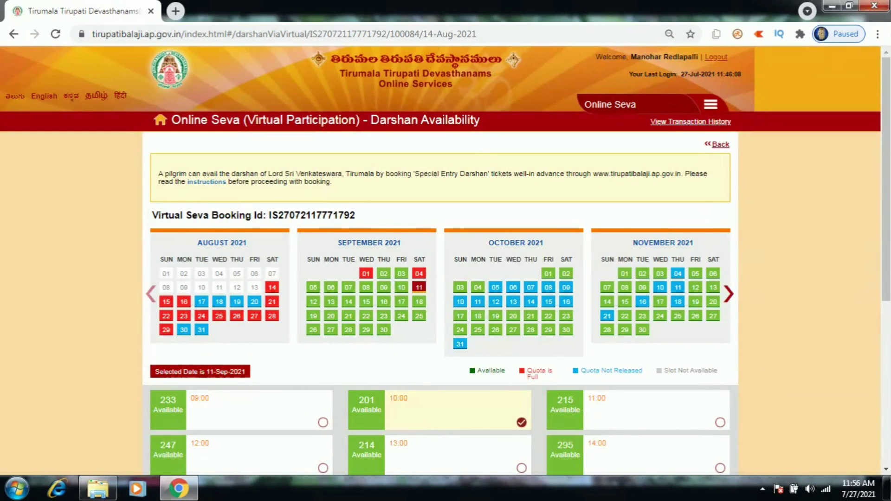
scroll(446, 278, down, 3)
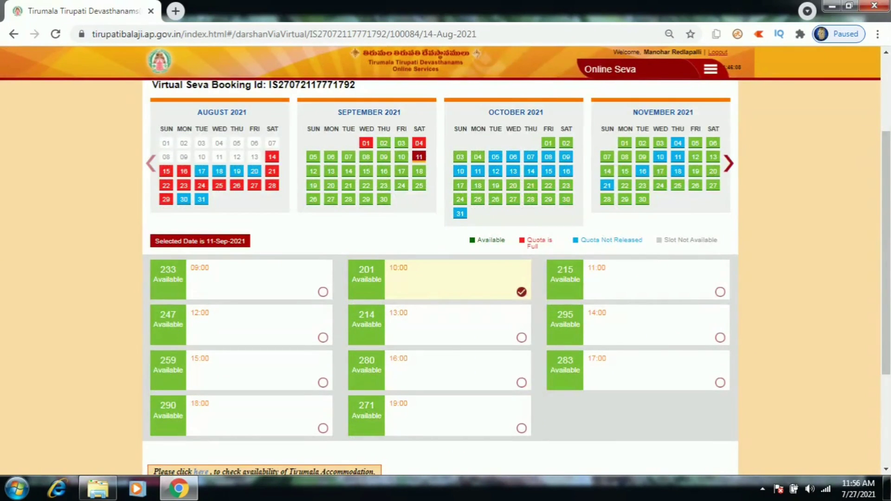
scroll(446, 278, down, 3)
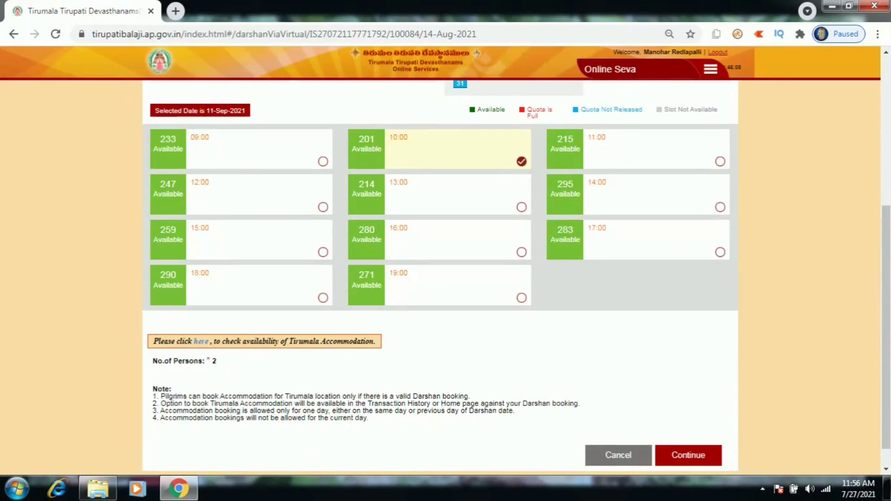
click(689, 455)
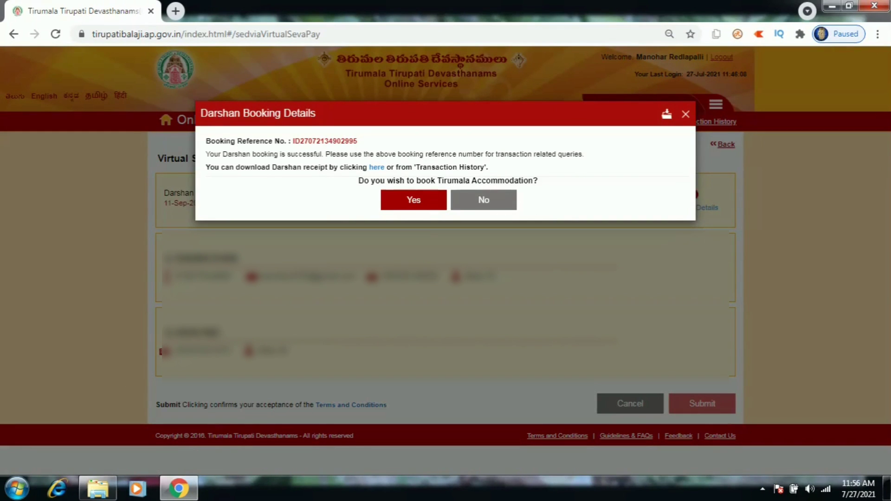
Accept the offer to book Tirumala accommodation for the Darshan booking
key(Return)
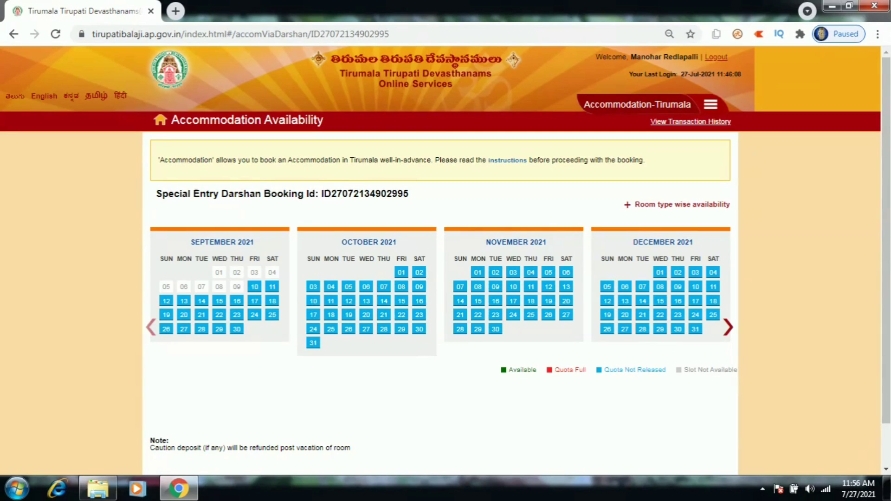
Continue past Accommodation Availability without choosing a date, returning to the Srivari Kalyanotsavam calendar
key(Return)
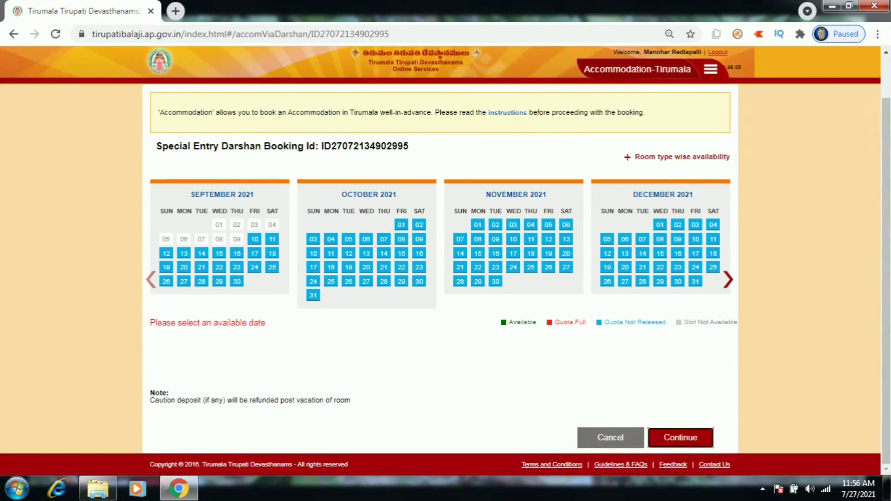
scroll(445, 251, up, 1)
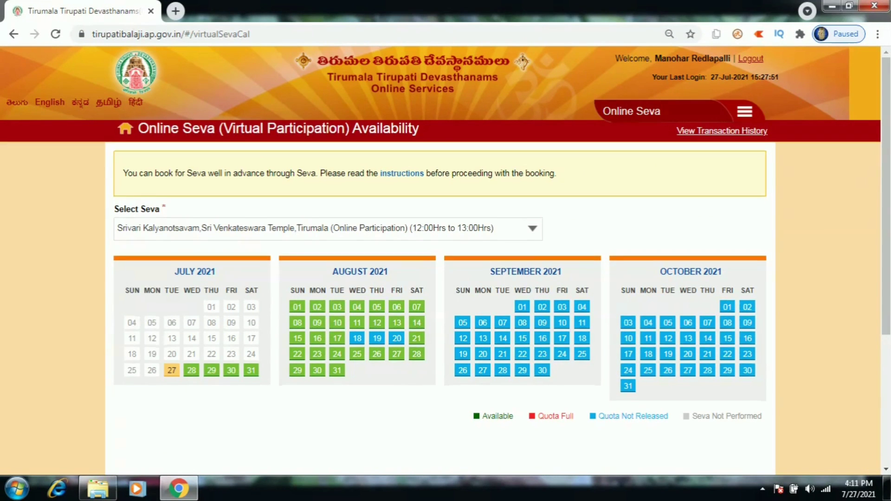
Check the Darshan slot availability for 16 and 17 September
scroll(446, 260, down, 4)
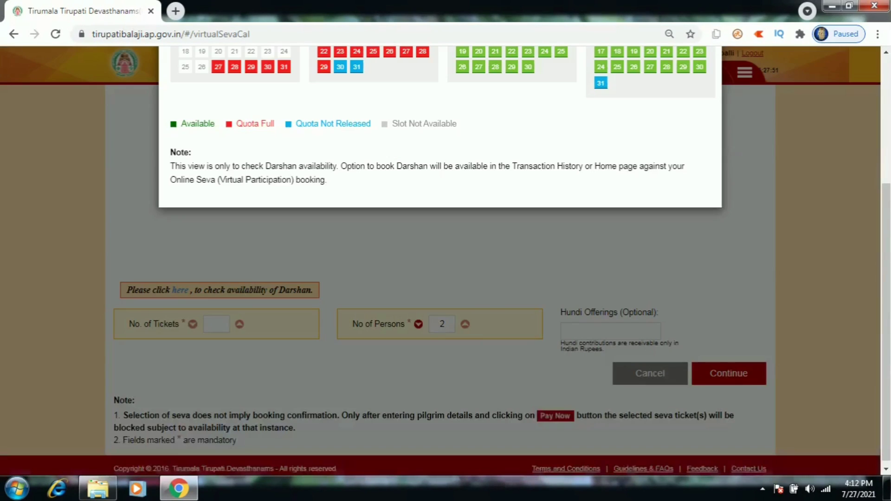
scroll(446, 260, up, 3)
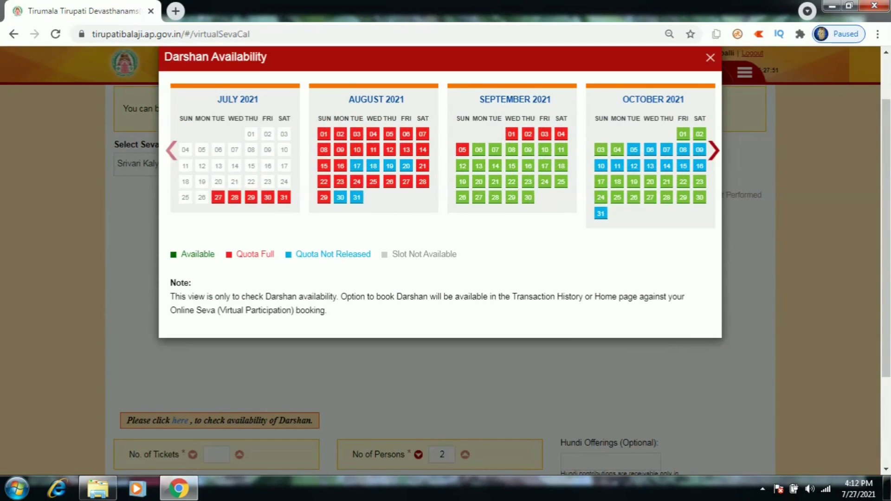
click(529, 166)
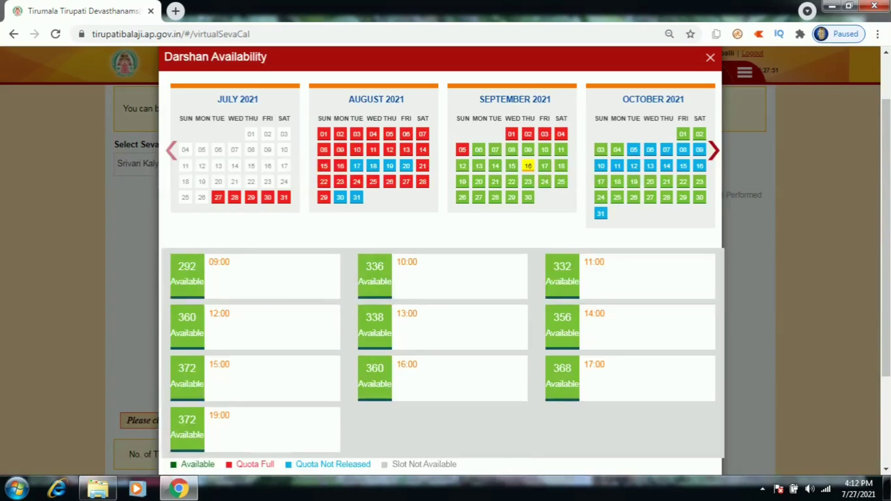
click(545, 165)
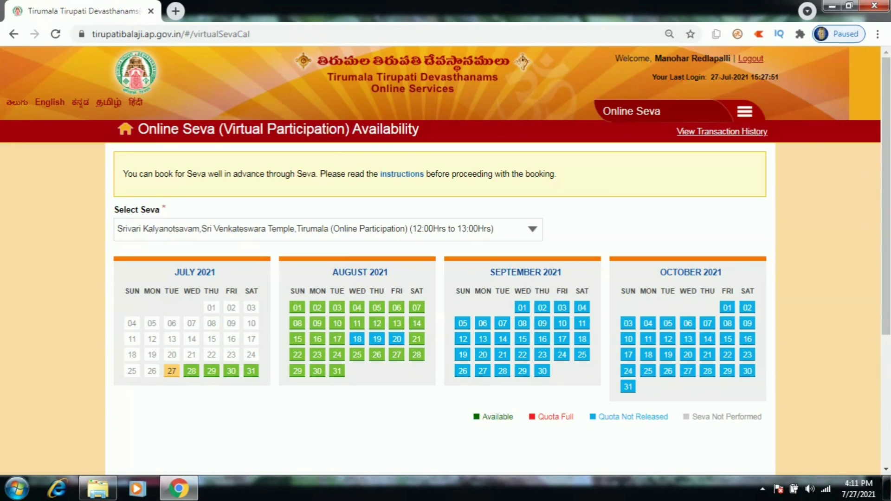
scroll(446, 279, down, 4)
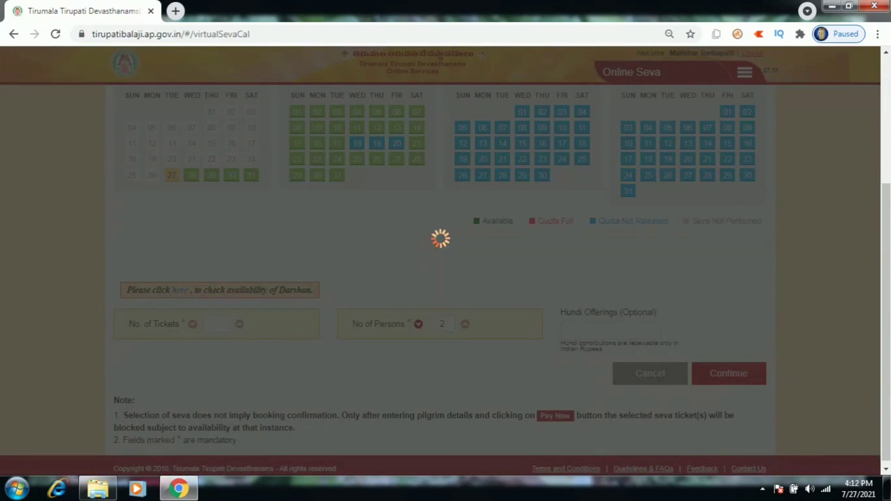
scroll(446, 251, up, 3)
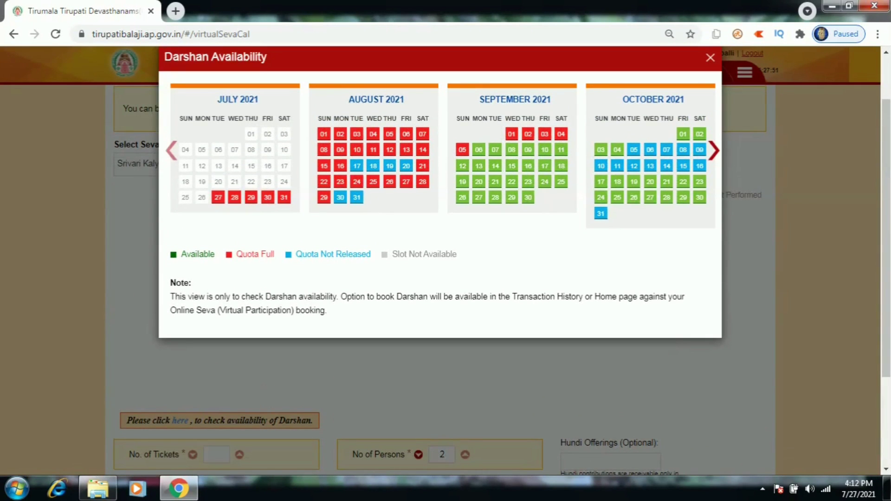
click(528, 166)
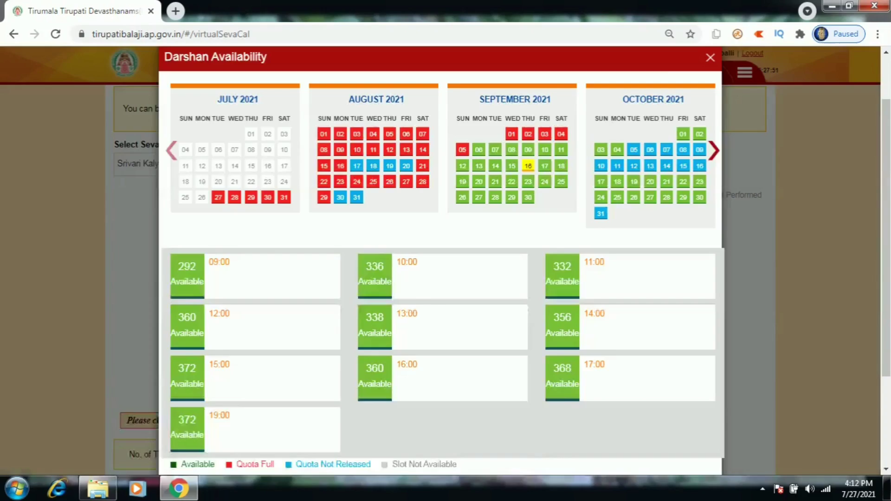
click(544, 166)
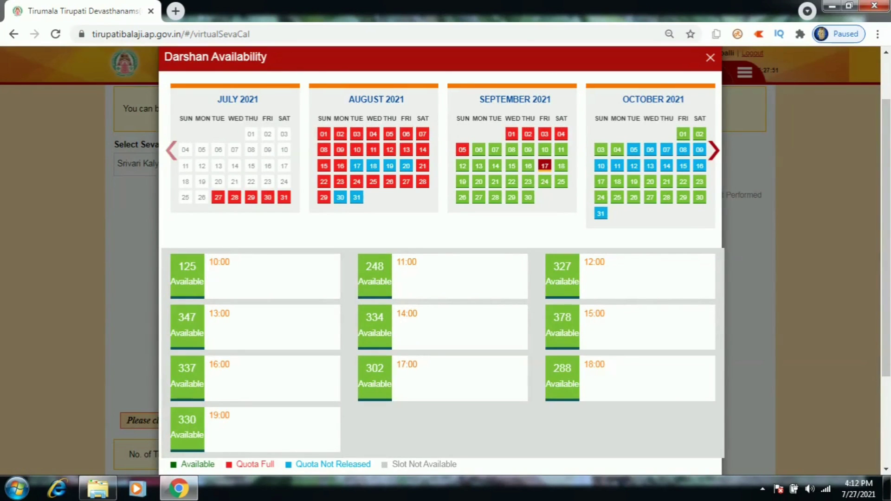
Close the Darshan availability popup and select Unjal Seva as the seva
click(710, 58)
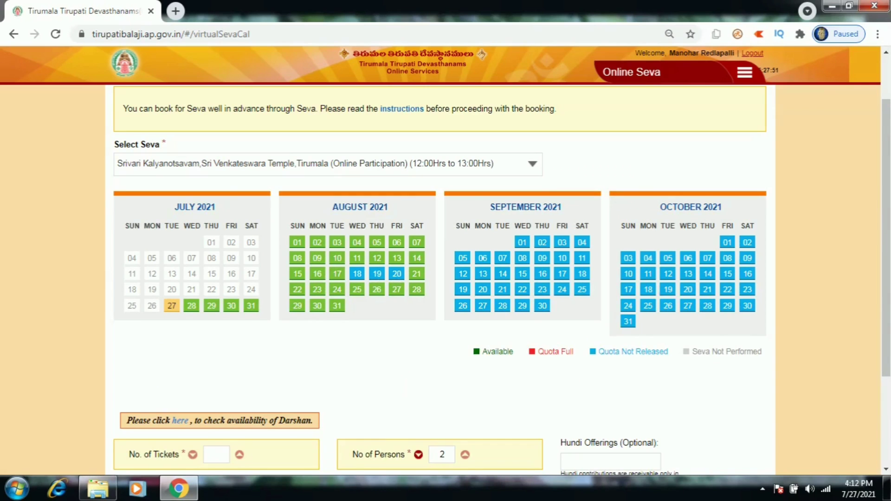
click(325, 164)
click(200, 193)
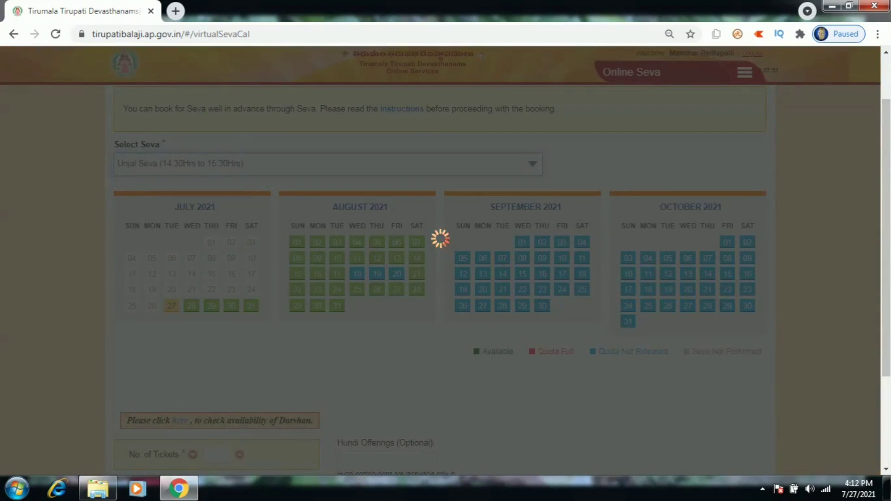
Scroll through the Darshan Availability popup and go back to the Home page
scroll(446, 260, down, 3)
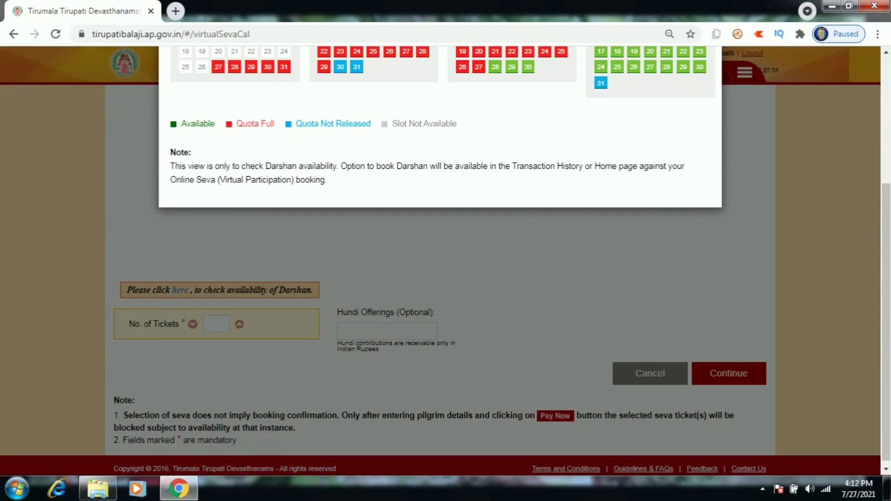
scroll(446, 260, up, 3)
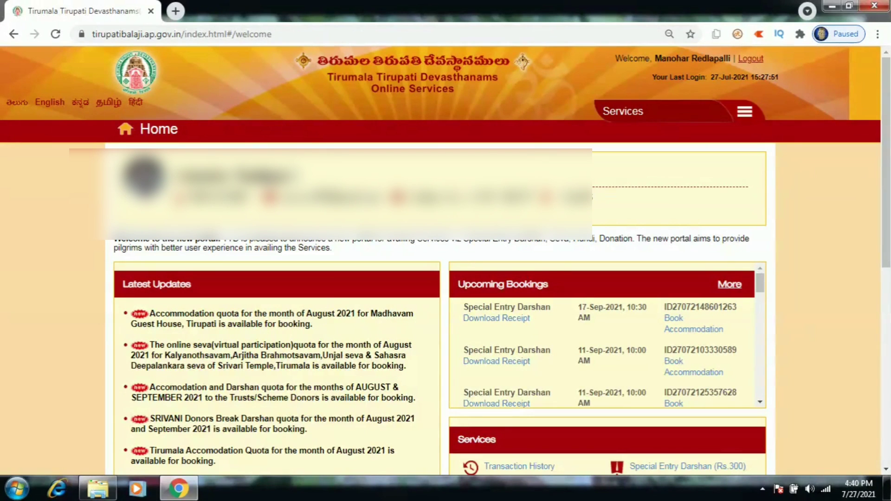
Open Online Seva (Virtual Participation) and agree to the participation instructions
click(745, 111)
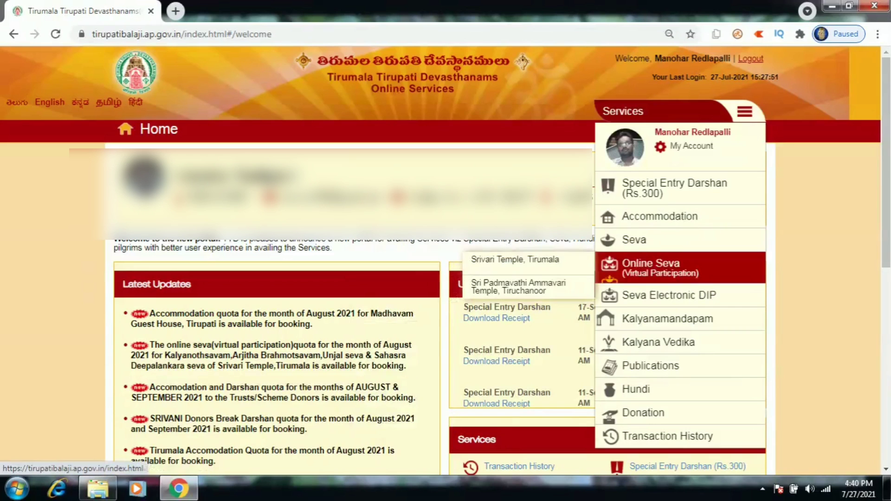
mouse_move(650, 266)
click(515, 259)
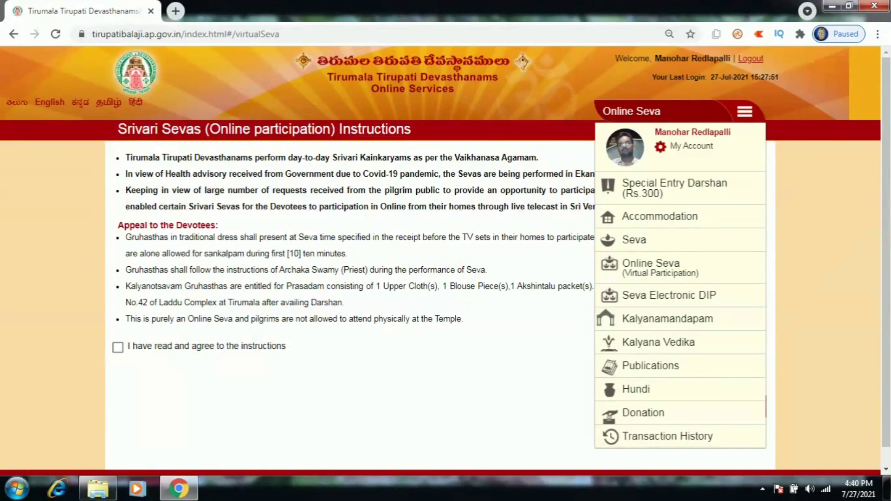
click(117, 347)
click(730, 407)
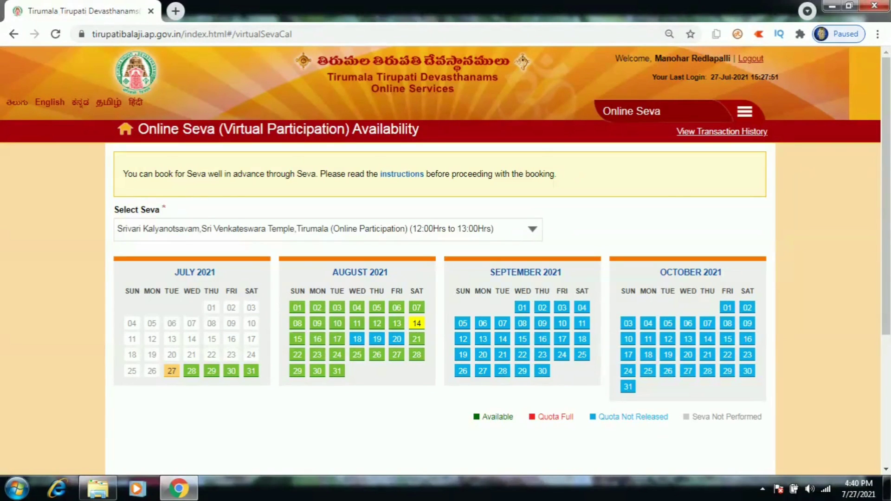
Choose 14 August and the ₹1000 Srivari Kalyanotsavam slot
click(417, 323)
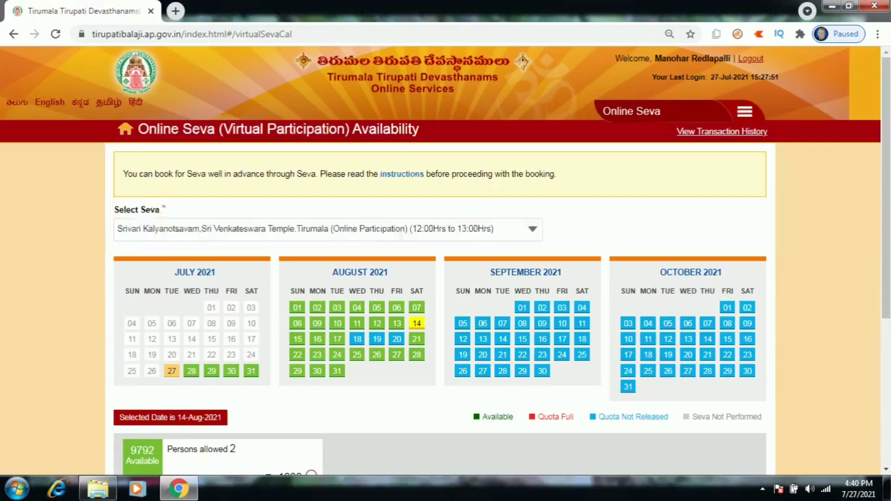
scroll(417, 323, down, 1)
click(311, 410)
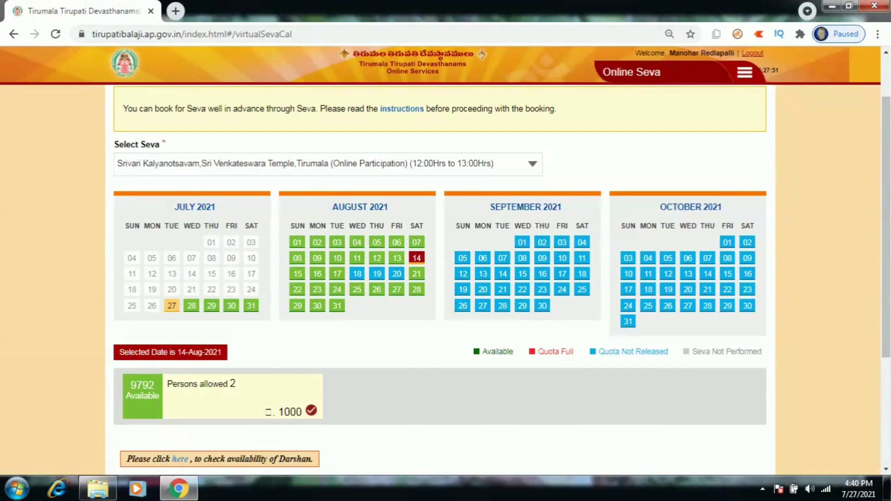
scroll(440, 279, down, 1)
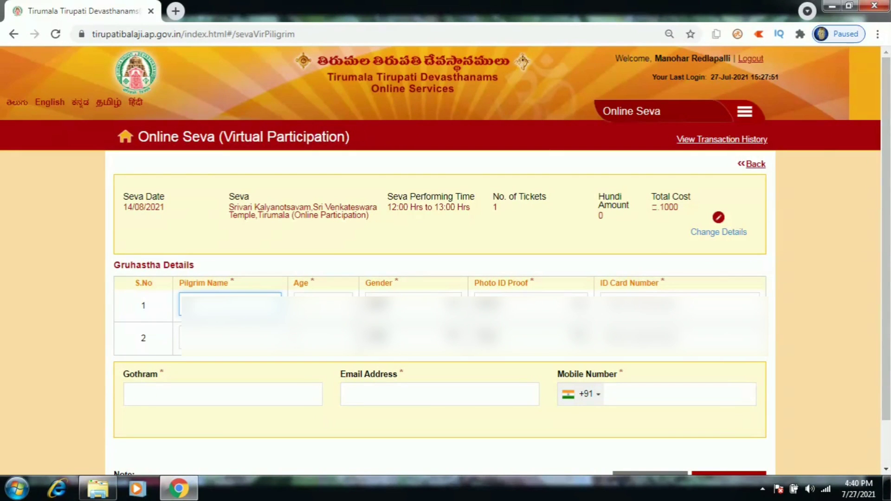
Enter the first pilgrim's name, age, gender, photo ID type and ID number
text(Manohar)
key(Tab)
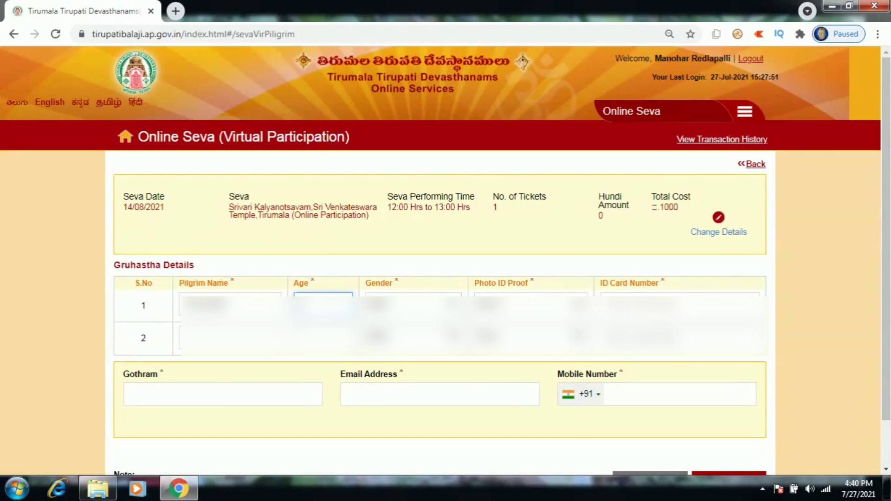
key(Tab)
key(Tab)
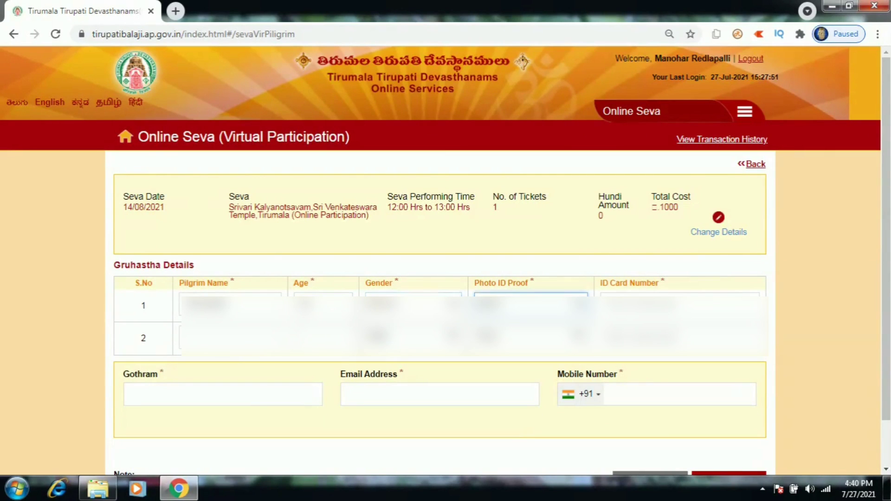
key(Down)
key(Tab)
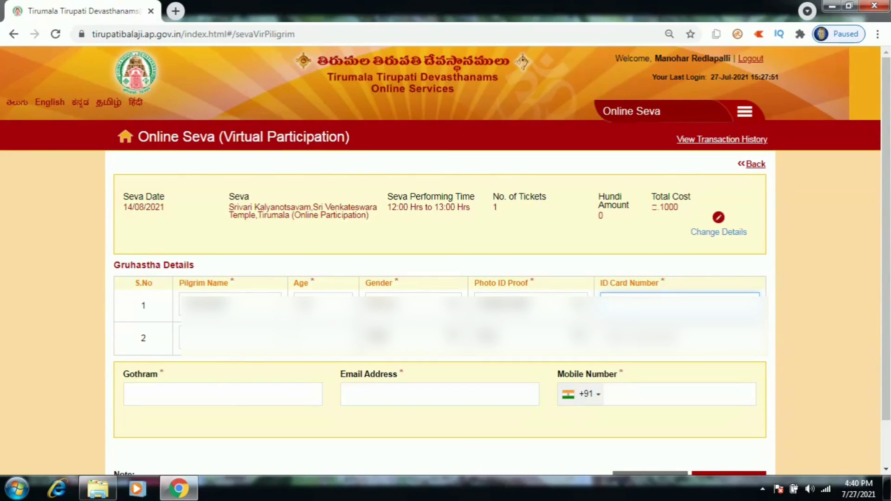
text(2345)
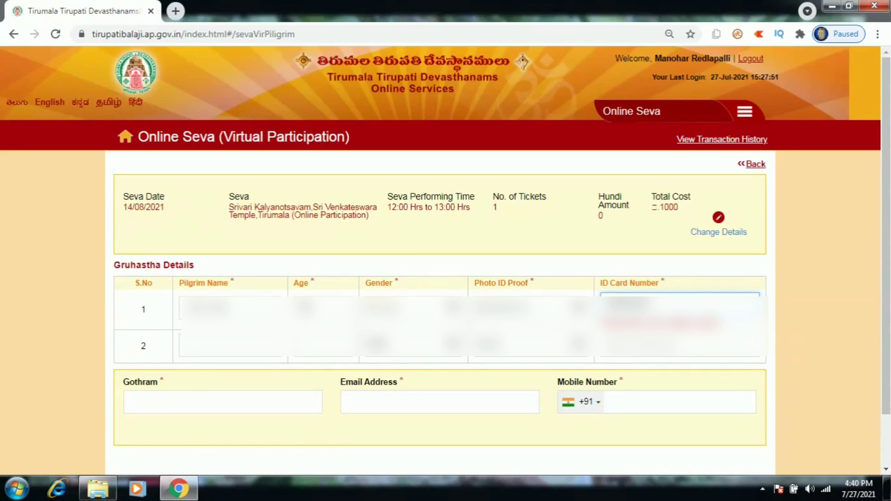
text(6)
Fill in the second pilgrim's name, age and ID card number
click(230, 338)
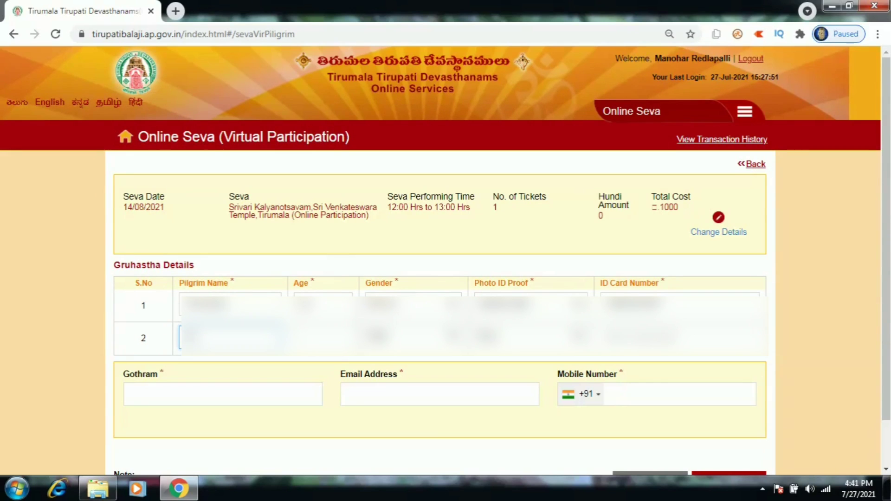
click(324, 338)
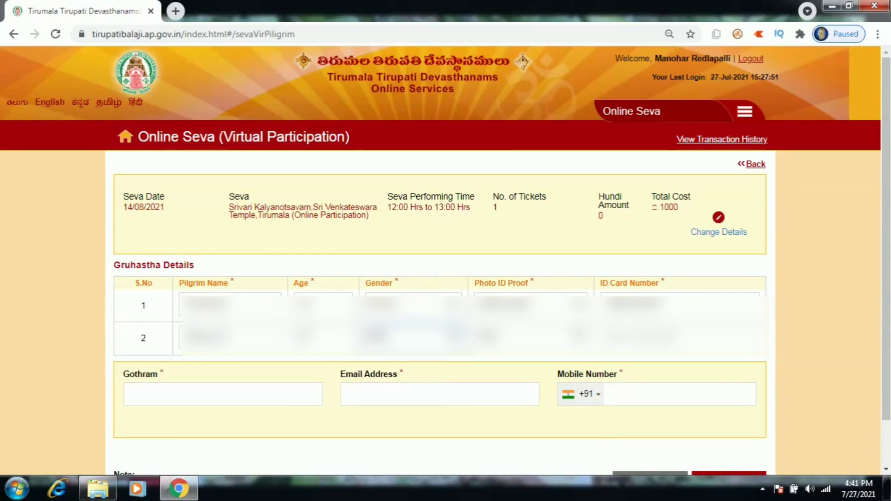
click(678, 338)
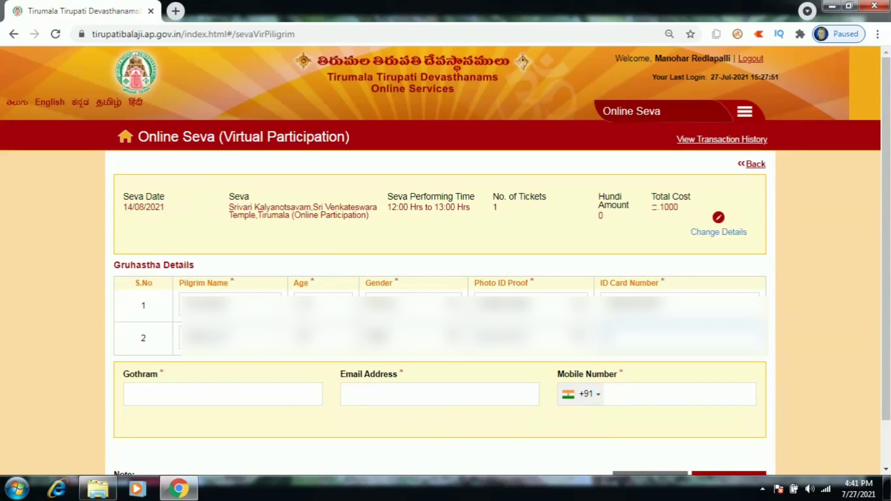
text(2)
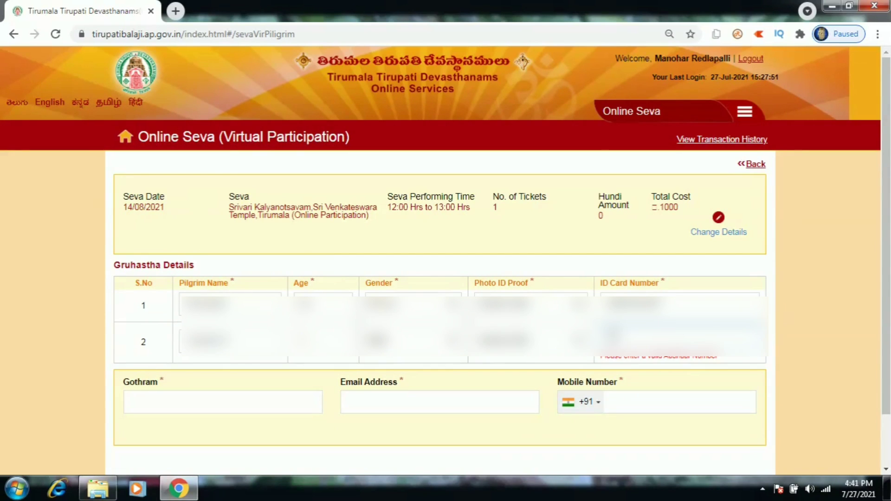
text(314)
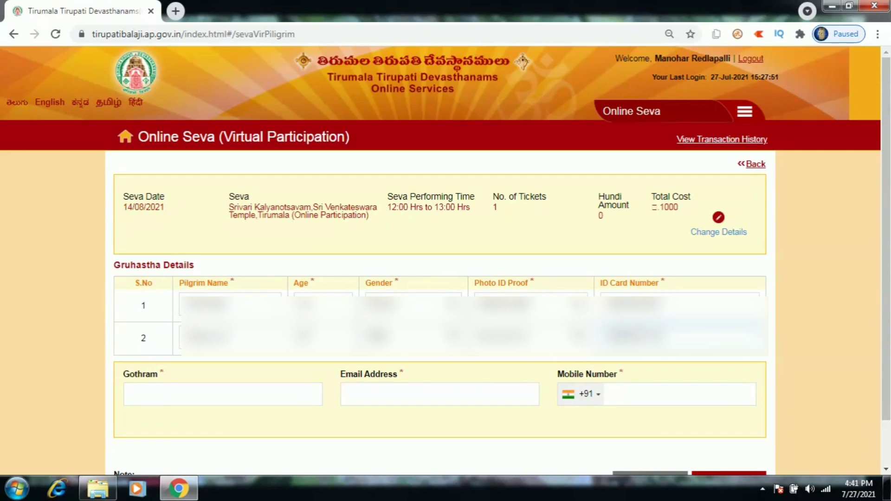
Enter the gothram, the e-mail address and the mobile number, then submit the pilgrim details
click(222, 394)
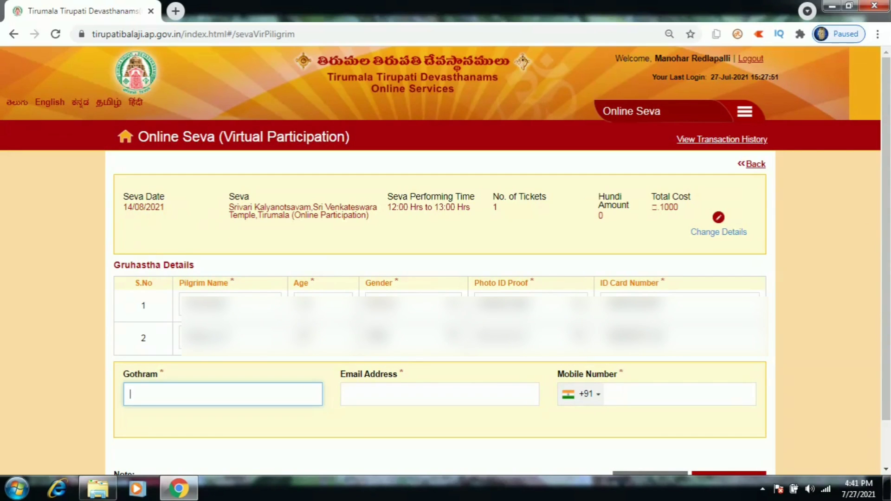
text(Ga)
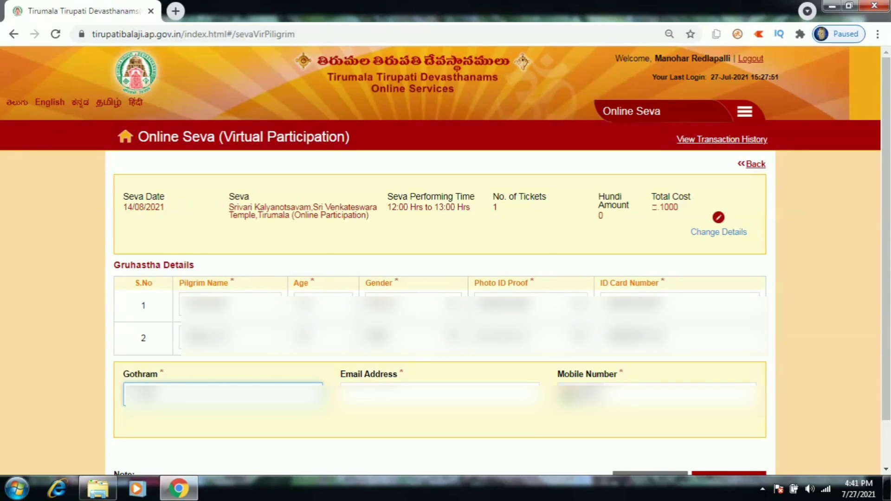
click(440, 394)
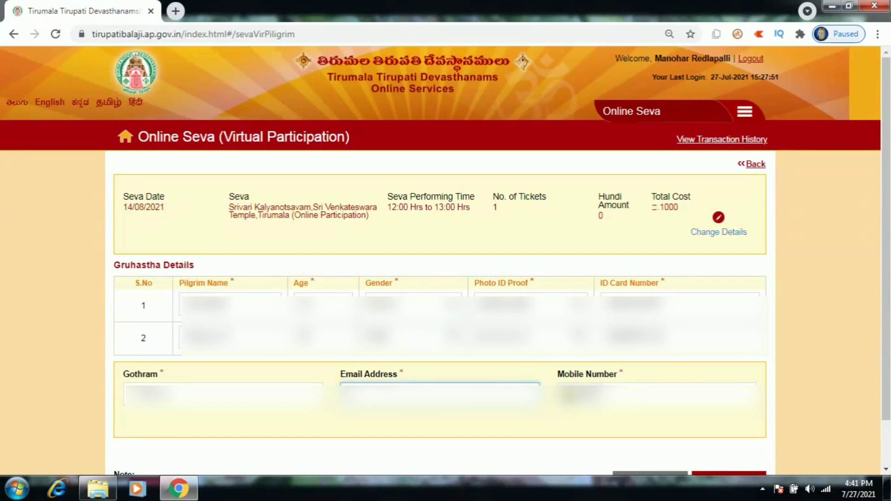
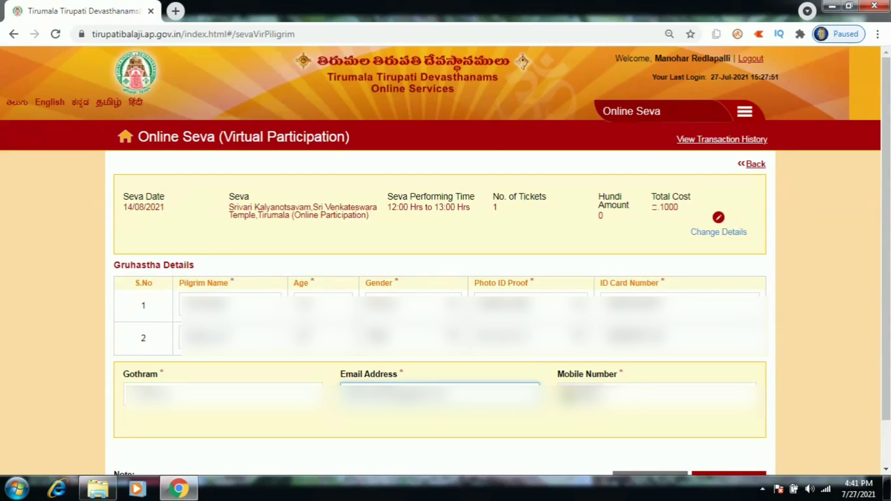
key(Tab)
text(9)
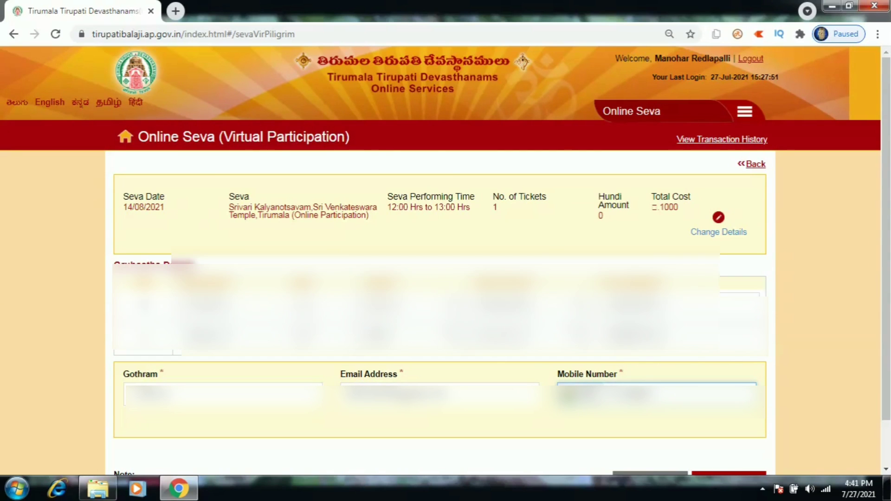
key(Return)
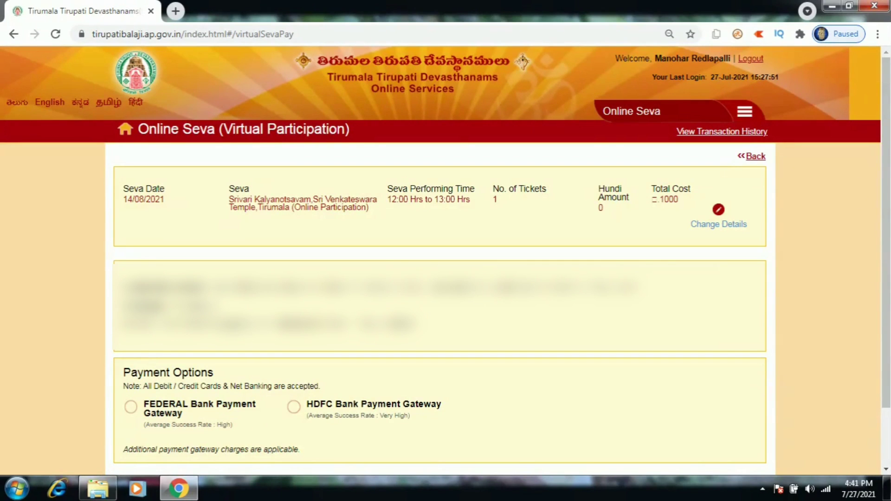
Select the HDFC Bank Payment Gateway and pay the ₹1000 seva amount
click(293, 407)
scroll(445, 279, down, 2)
click(728, 431)
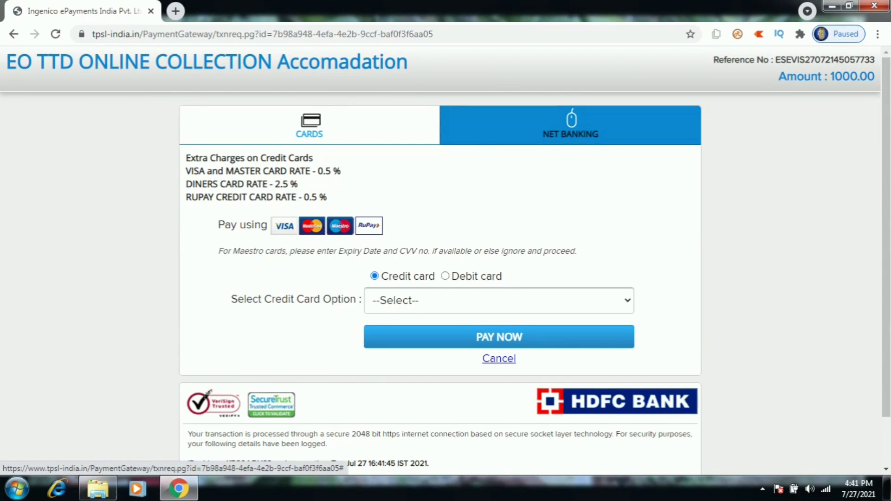
Pay by Uco Bank net banking and confirm the ₹1008.26 total including fees
click(571, 124)
click(487, 254)
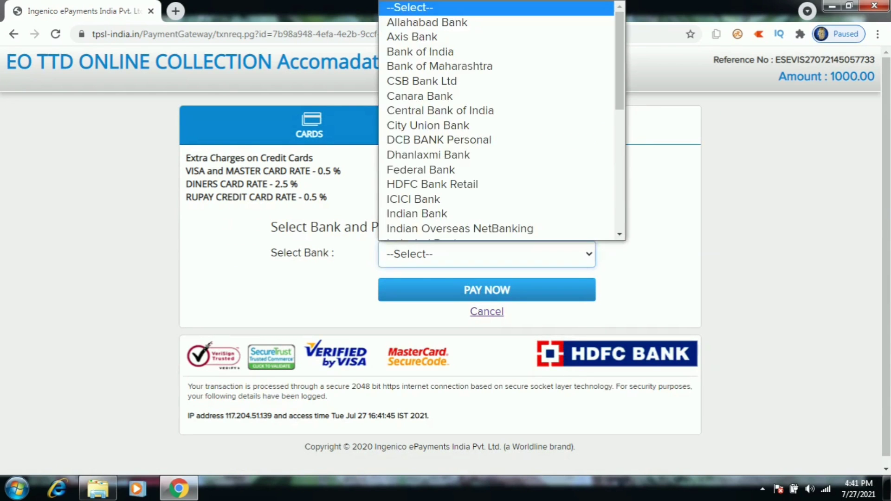
key(u)
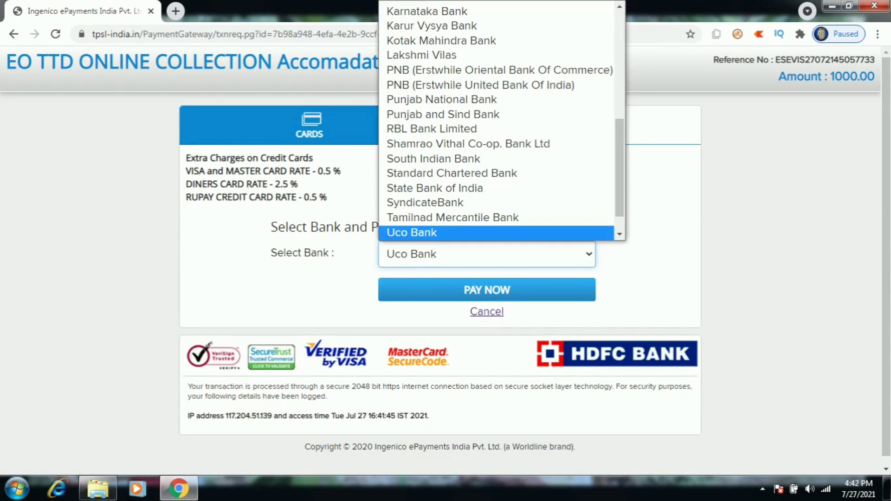
key(Return)
key(Tab)
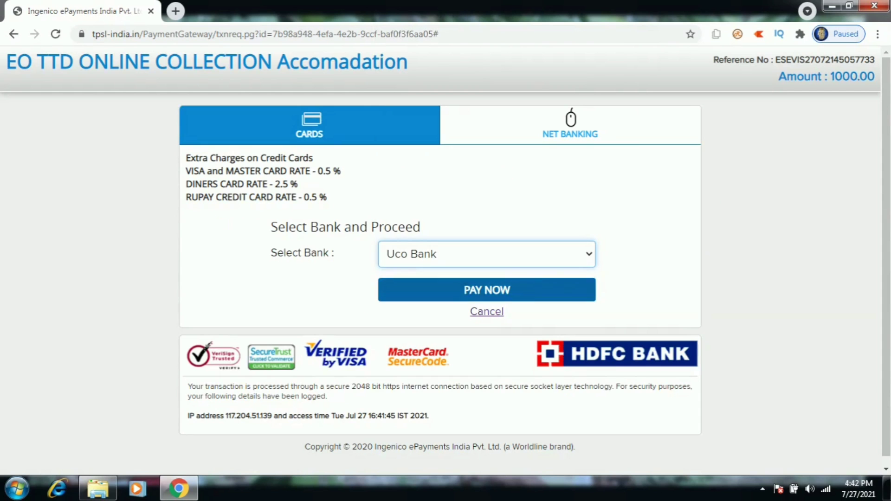
key(Return)
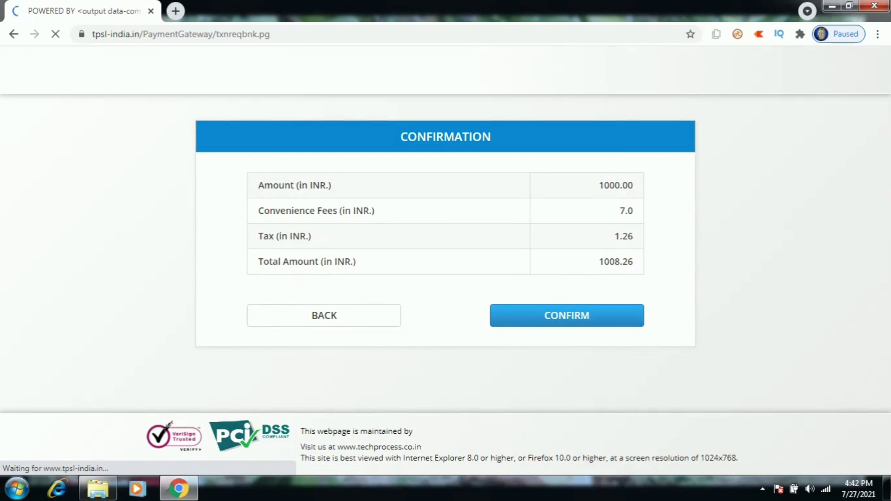
key(Tab)
key(Return)
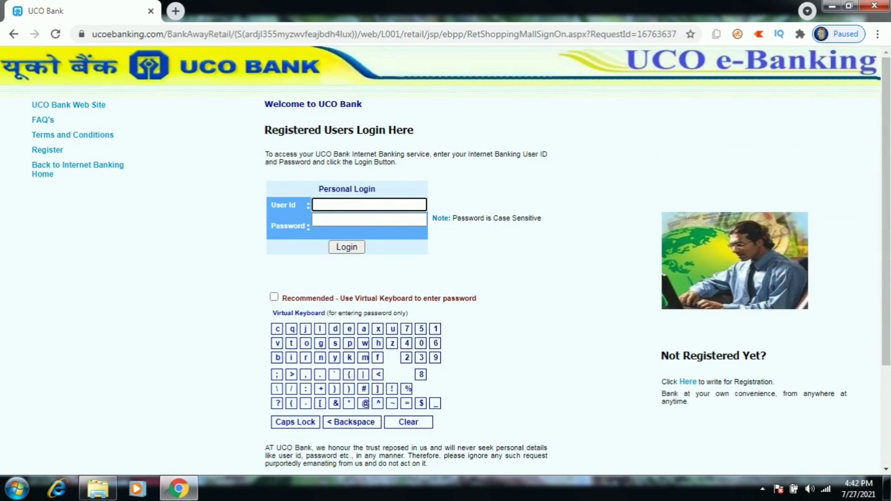
Sign in to UCO e-Banking with the user ID and password, then authorise the ₹1008.26 shopping mall payment
text(xxxxxx)
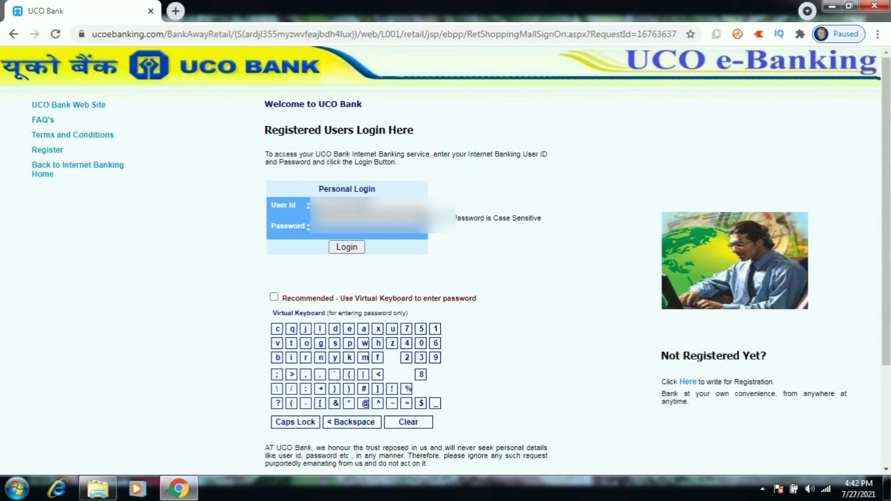
text(xx)
click(347, 247)
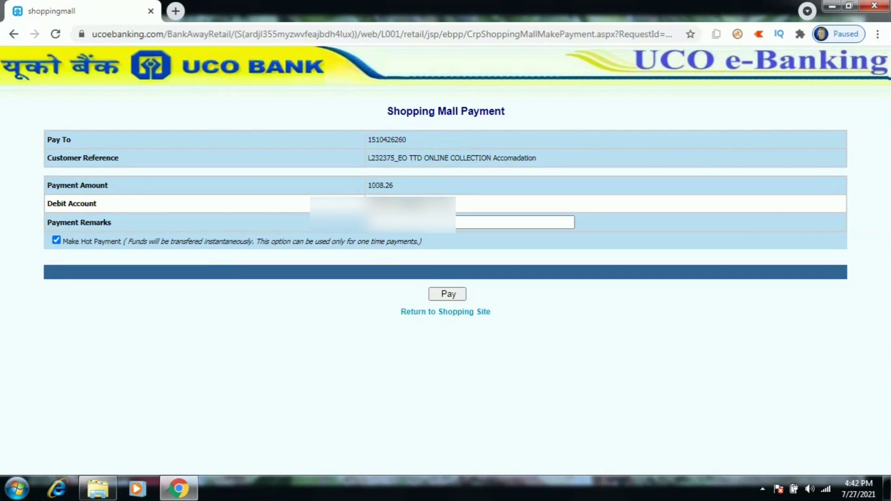
click(510, 222)
key(Escape)
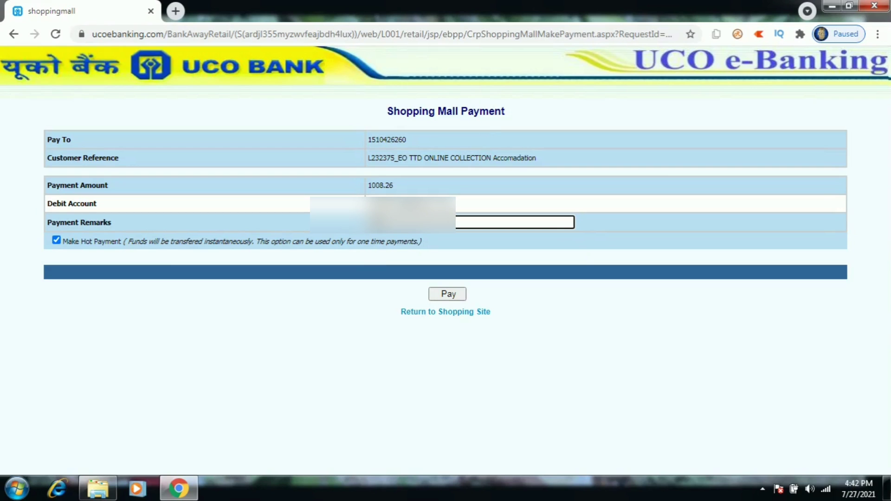
key(Return)
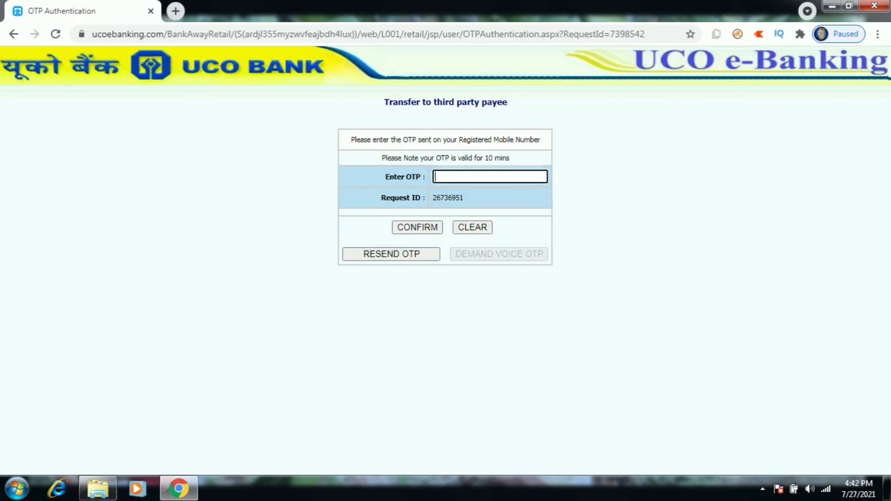
Verify the ₹1008.26 payment with the OTP and transaction password, and acknowledge the success alert
text(••••••)
key(Return)
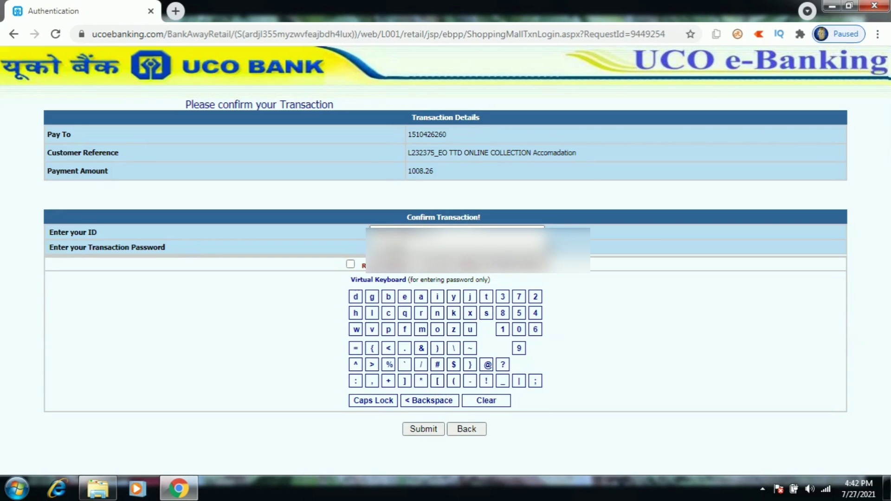
key(Return)
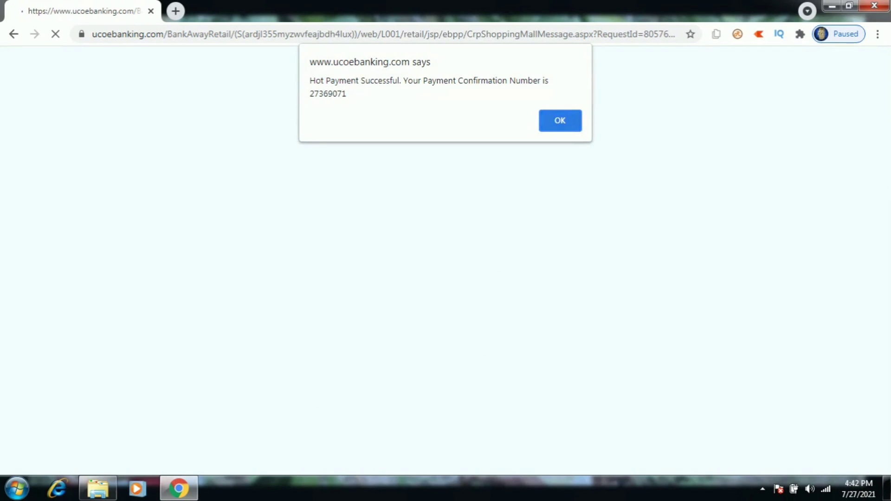
key(Return)
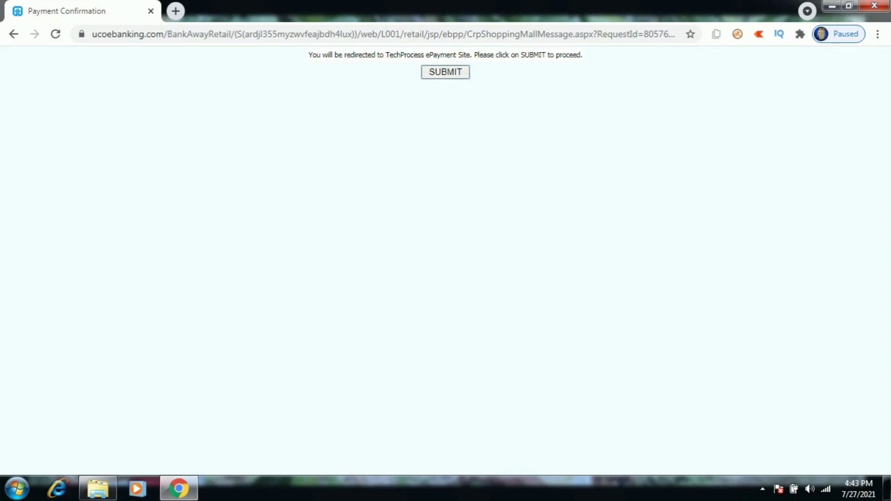
Return to TTD to confirm the Kalyanotsavam seva booking and accept booking Srivari Darshan
key(Return)
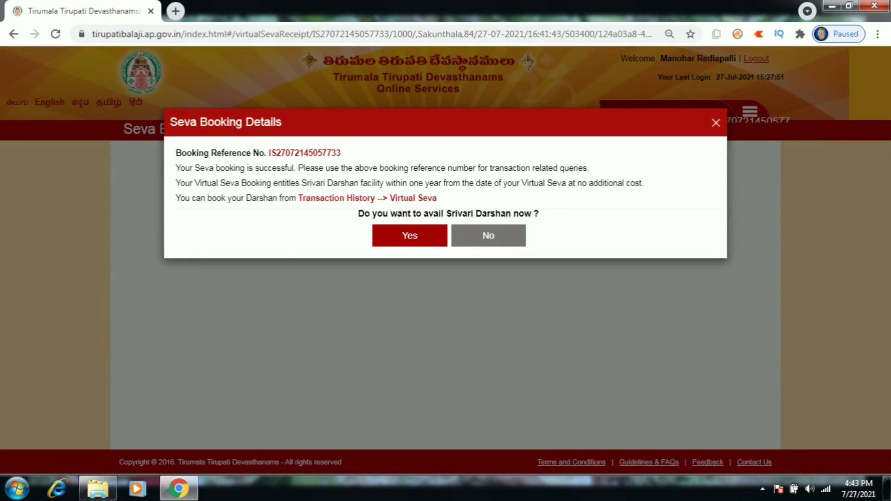
key(Return)
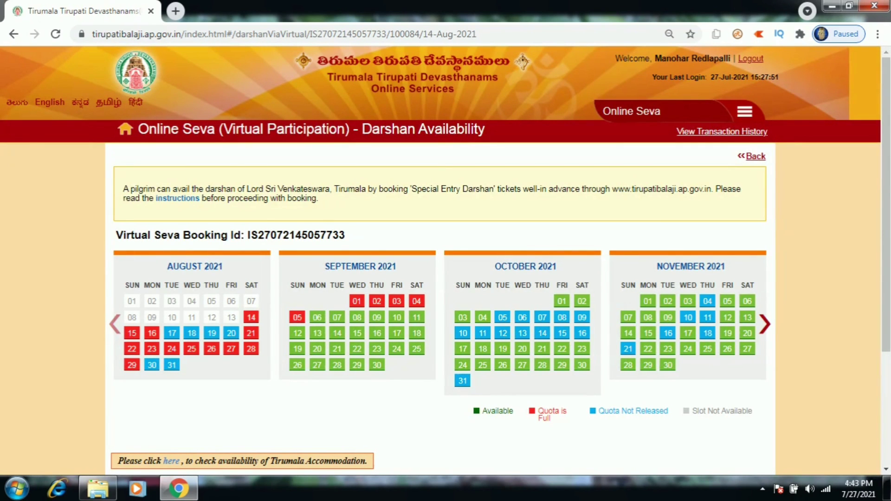
Book 2 darshan tickets for 16 September 2021 in the 16:00–17:00 slot, then proceed to Tirumala accommodation
click(377, 333)
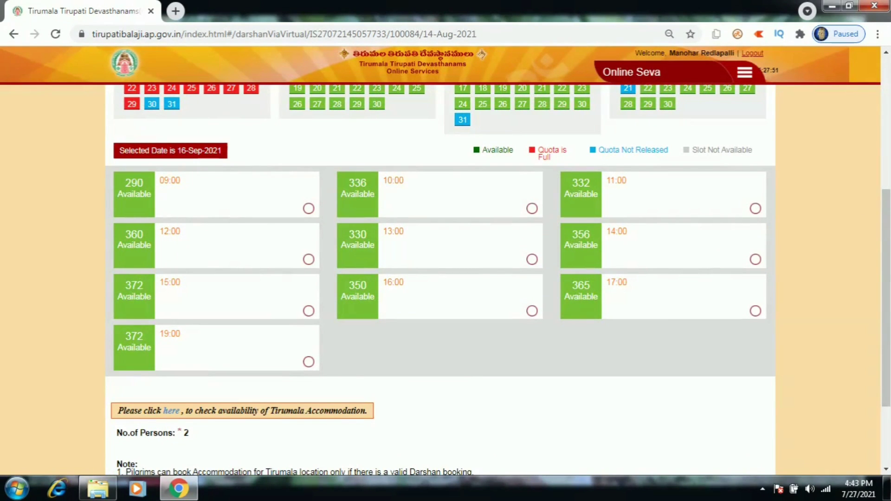
click(532, 312)
scroll(440, 279, down, 3)
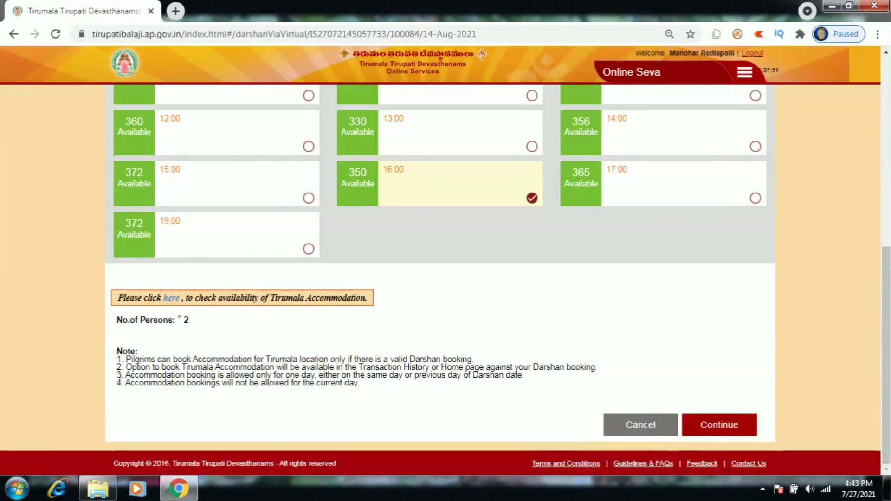
click(720, 425)
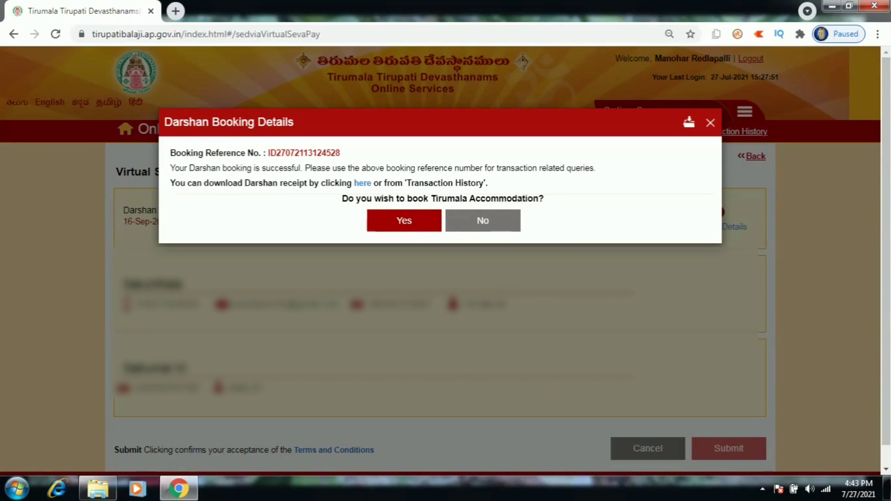
click(404, 221)
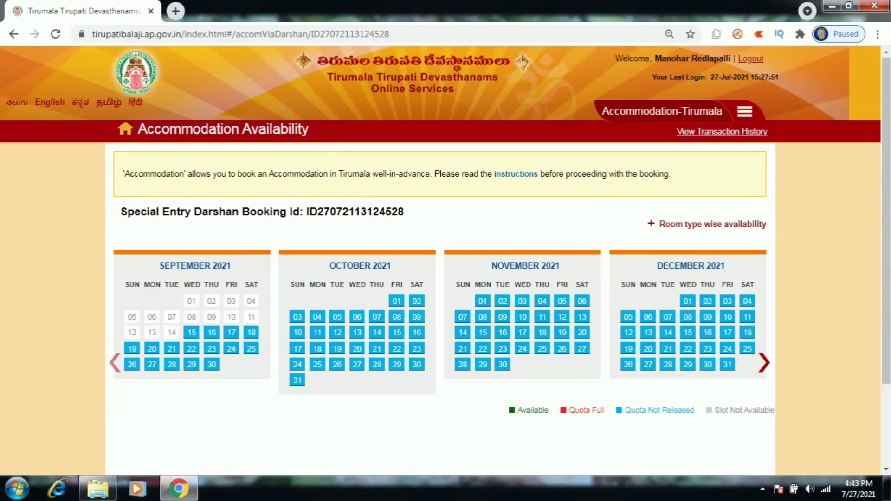